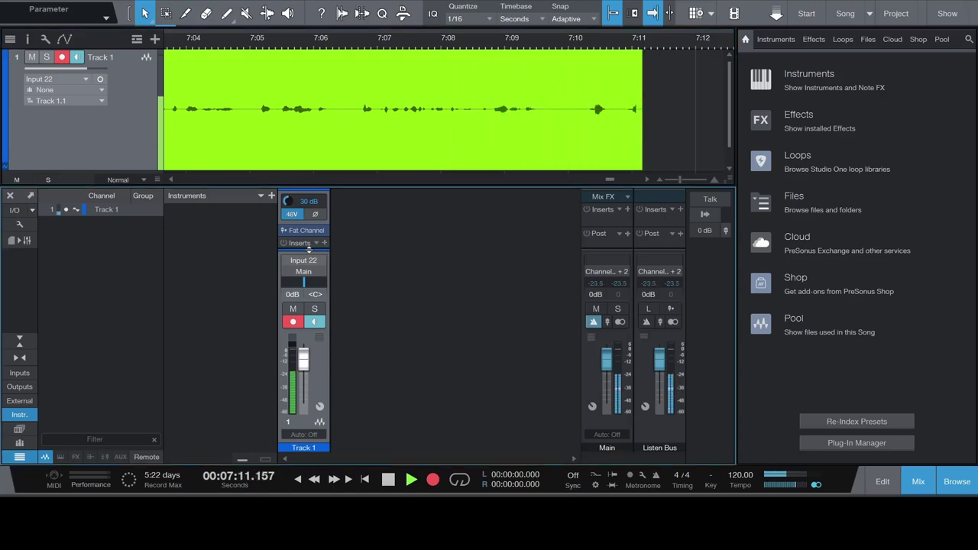
drag(309, 248, 309, 279)
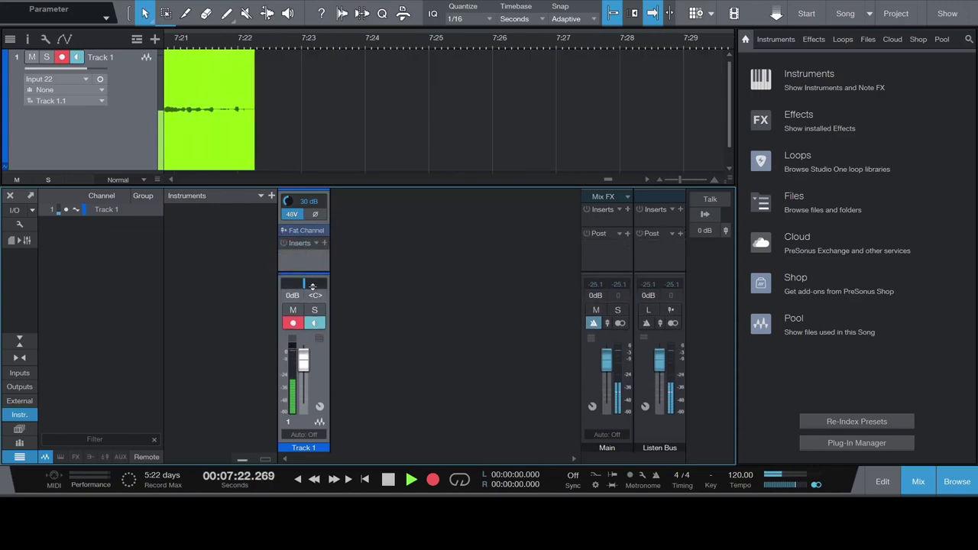
drag(313, 285, 321, 242)
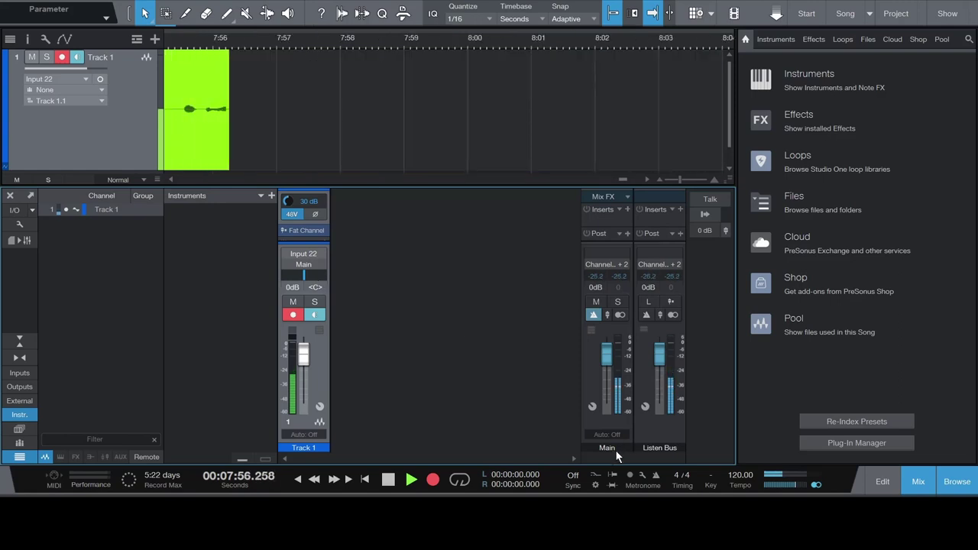
click(615, 448)
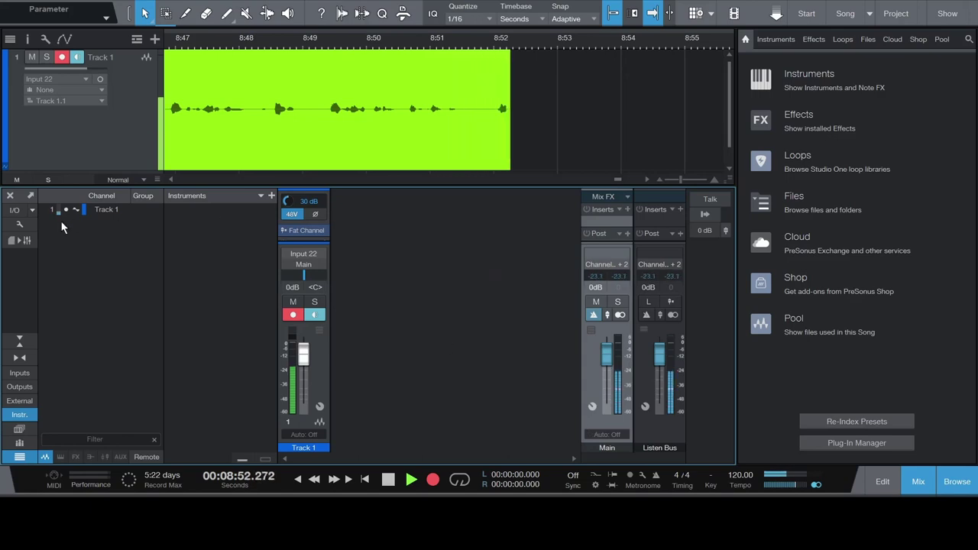
Step: Close the mixer console and add an audio track, Track 2, below Track 1
click(10, 197)
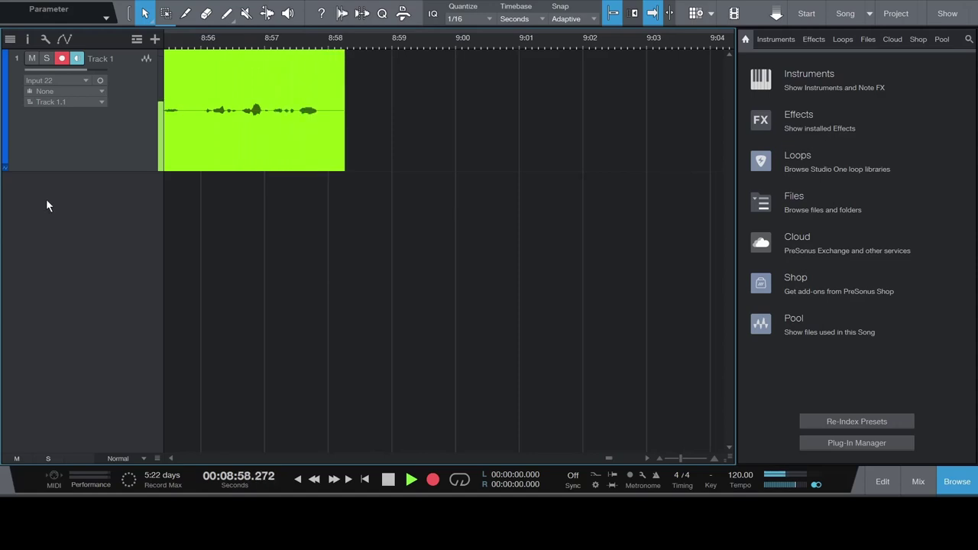
double_click(65, 227)
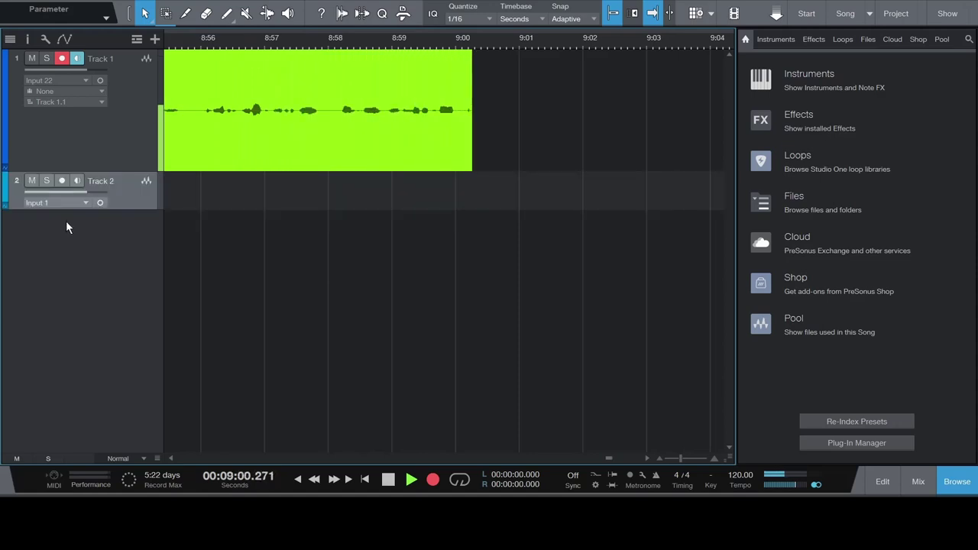